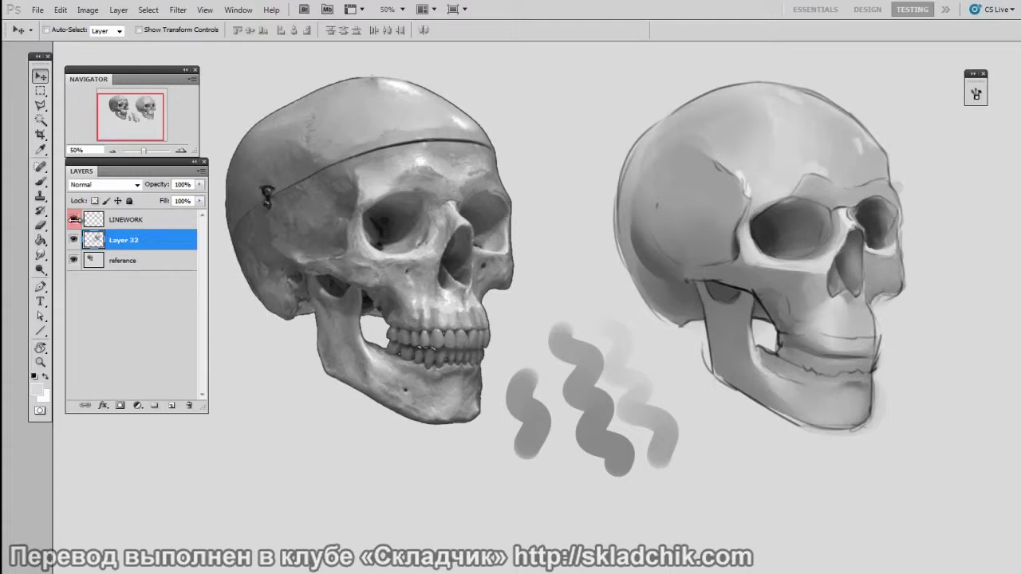
- Hide the LINEWORK layer to view the bare shading of the skull painting, and show it again
left_click(74, 220)
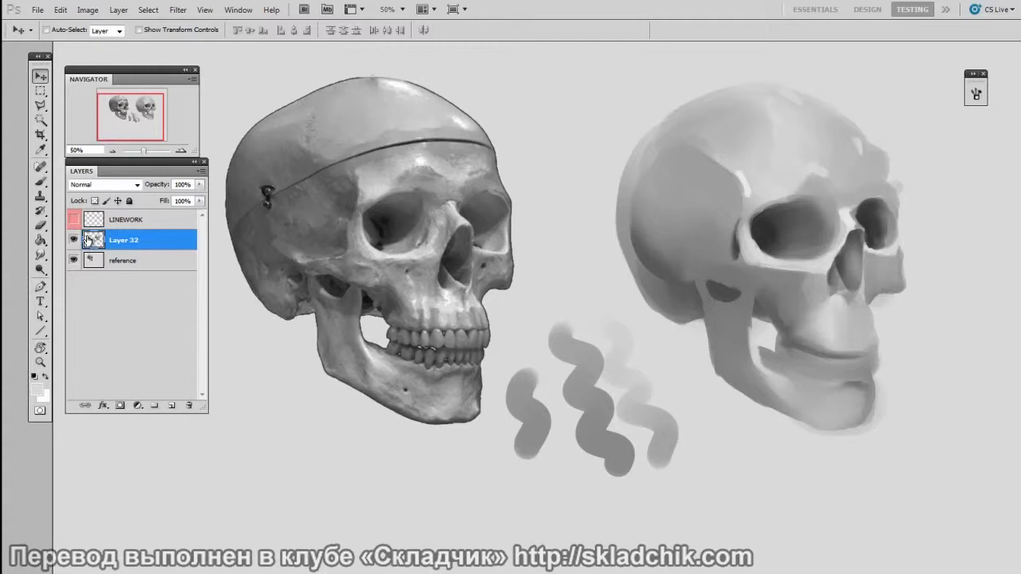
left_click(74, 219)
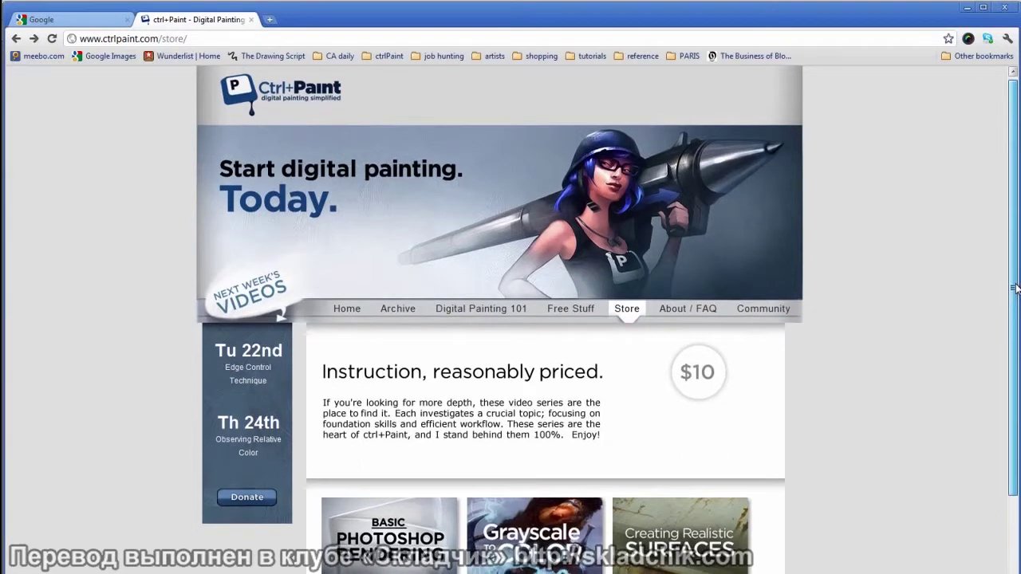
- In the browser, open the Basic Photoshop Rendering series from the ctrl+Paint store page
scroll(984, 371, "down", 3)
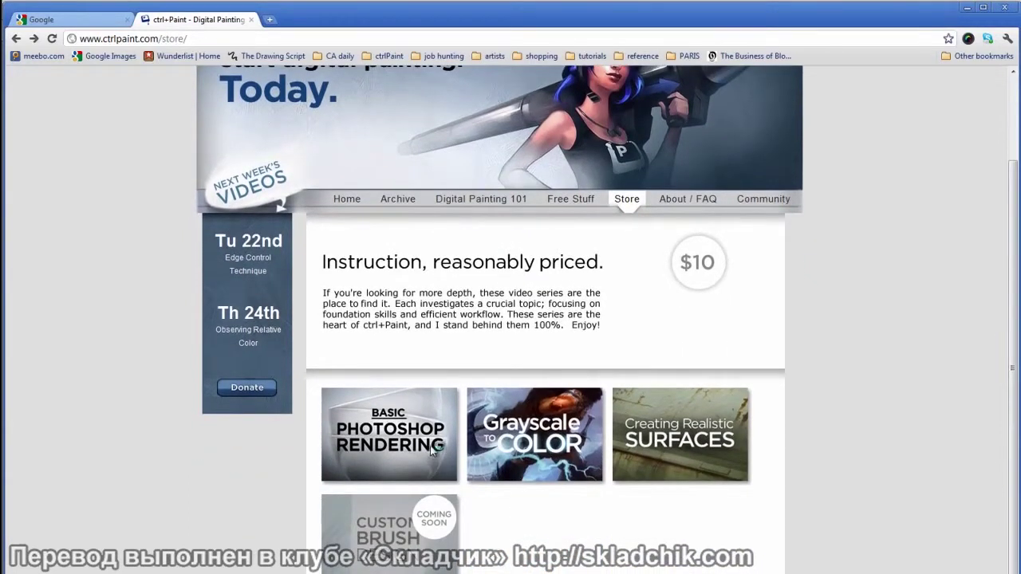
left_click(434, 453)
scroll(1012, 257, "down", 1)
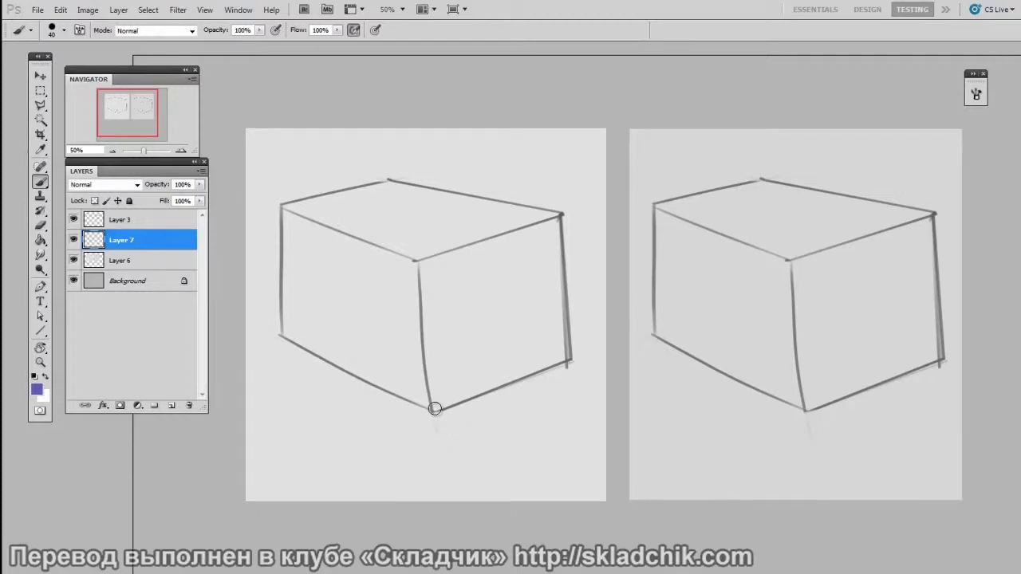
- Paint purple strokes along the inside of the first box's lower-right and right edges with a 40 px brush
left_click_drag(433, 410, 555, 363)
mouse_move(476, 391)
left_mouse_down()
mouse_move(566, 354)
mouse_move(455, 400)
mouse_move(551, 367)
mouse_move(565, 334)
left_mouse_up()
mouse_move(556, 222)
left_mouse_down()
mouse_move(557, 249)
mouse_move(556, 232)
left_mouse_up()
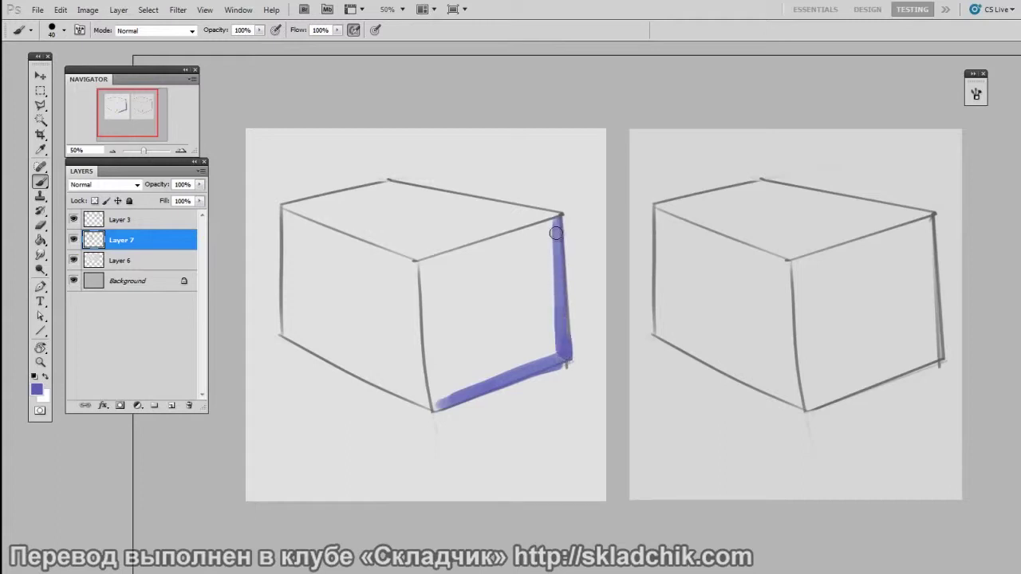
- Enlarge the brush to 90 px and paint thick purple strokes over the second box's right and lower-right edges
left_click_drag(805, 349, 704, 356)
key("bracketright")
key("bracketright")
key("bracketright")
key("bracketright")
key("bracketright")
mouse_move(830, 254)
left_mouse_down()
mouse_move(831, 357)
mouse_move(822, 234)
mouse_move(811, 360)
left_mouse_up()
left_click_drag(730, 397, 826, 365)
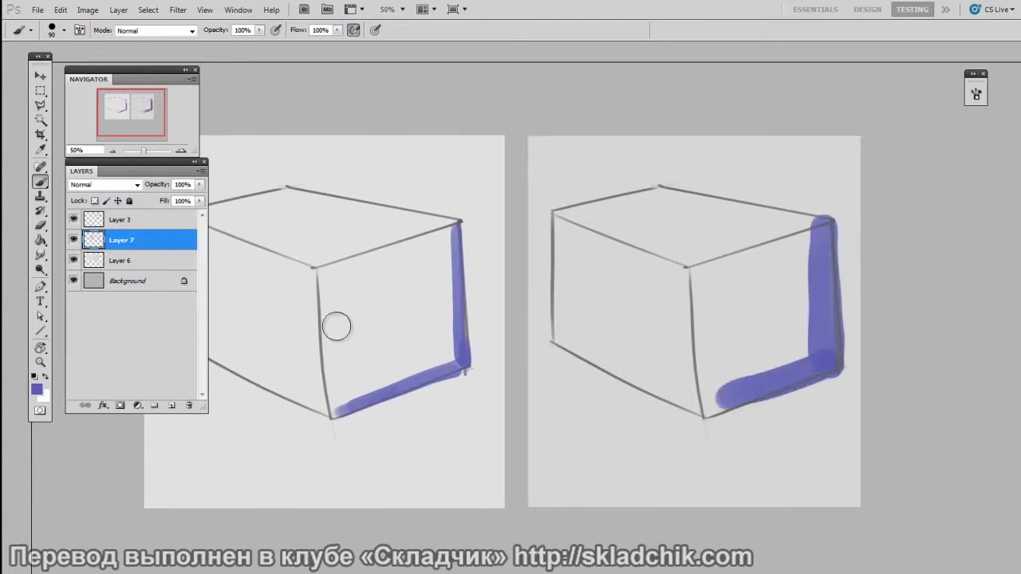
- Select Layer 3 and nudge the second box's outline slightly with the Move tool
left_click(147, 221)
left_click(41, 76)
mouse_move(759, 416)
left_mouse_down()
mouse_move(689, 383)
mouse_move(762, 410)
left_mouse_up()
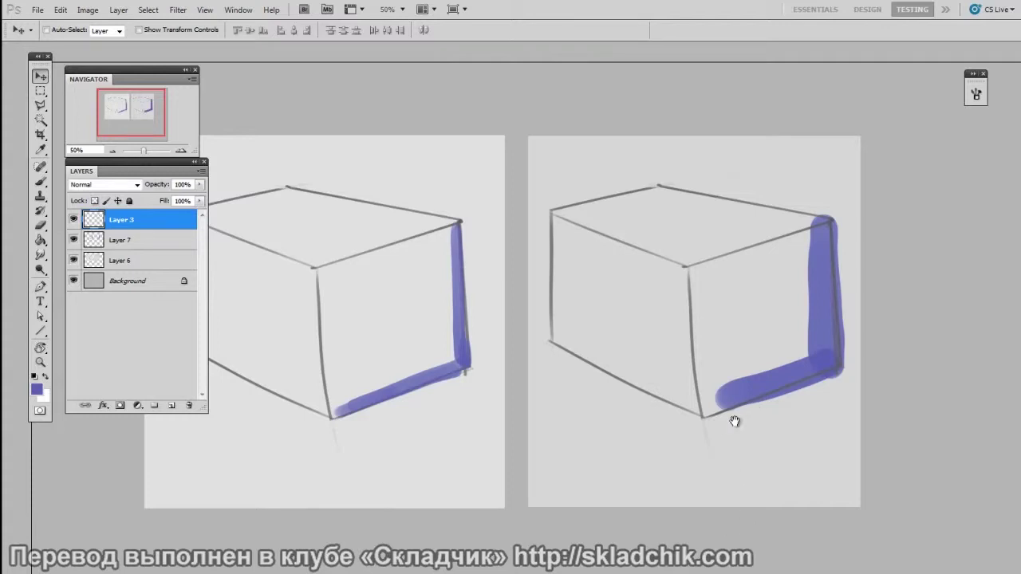
left_click_drag(814, 404, 827, 406)
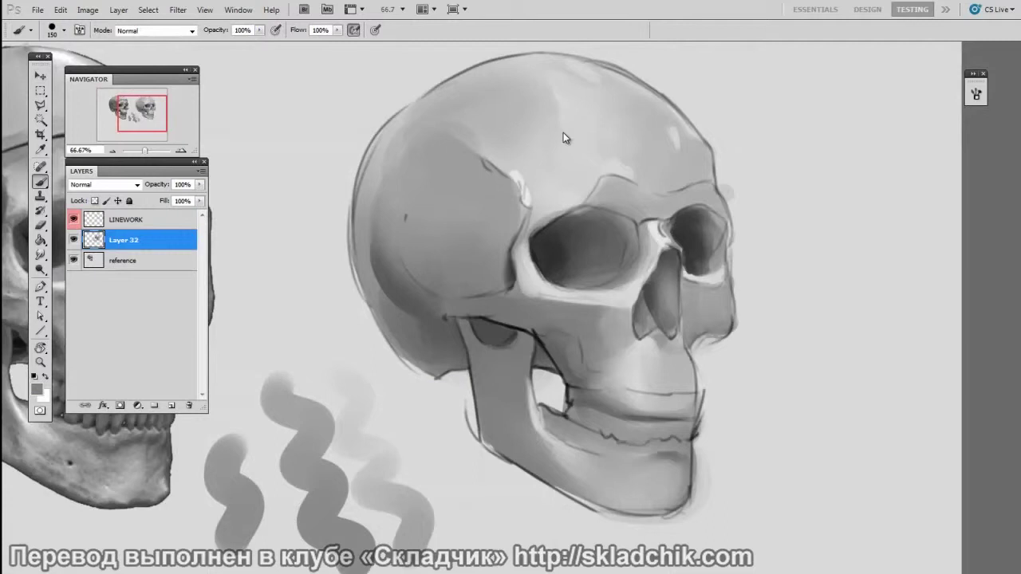
- Add a new layer above LINEWORK in the skull painting and hide the LINEWORK layer
left_click_drag(560, 133, 627, 360)
key("ctrl+plus")
left_click(156, 225)
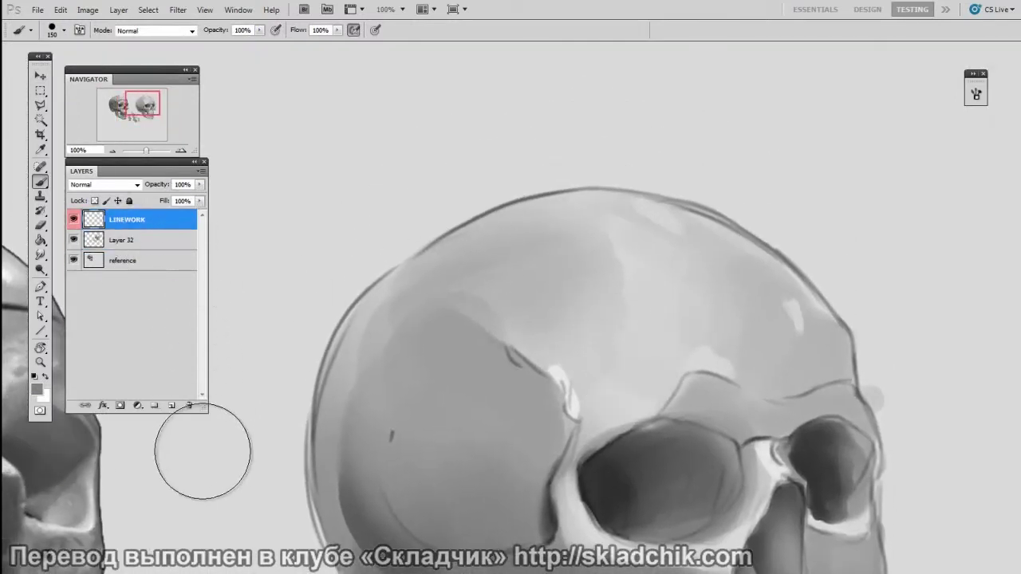
key("ctrl+shift+alt+n")
left_click(73, 239)
- Sample a grey from the cranium and paint along its upper contour on the new layer, enlarging the brush to 60 px
left_click(474, 173, "alt")
key("bracketleft")
key("bracketleft")
key("bracketleft")
key("bracketleft")
key("bracketleft")
key("bracketleft")
key("bracketleft")
key("bracketleft")
key("bracketleft")
key("bracketleft")
key("bracketleft")
left_click(456, 256, "alt")
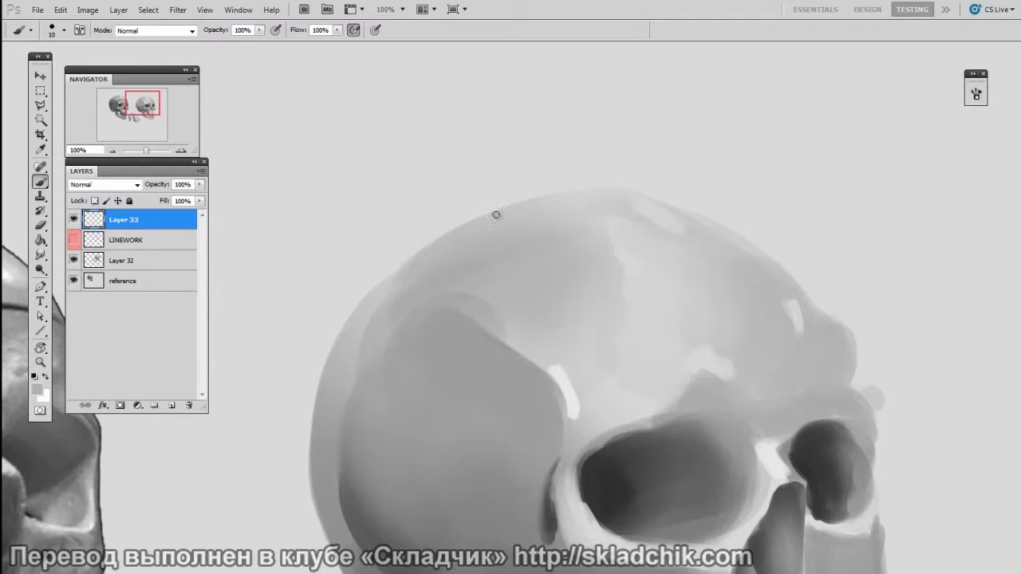
key("bracketright")
key("bracketright")
key("bracketright")
key("bracketright")
key("bracketright")
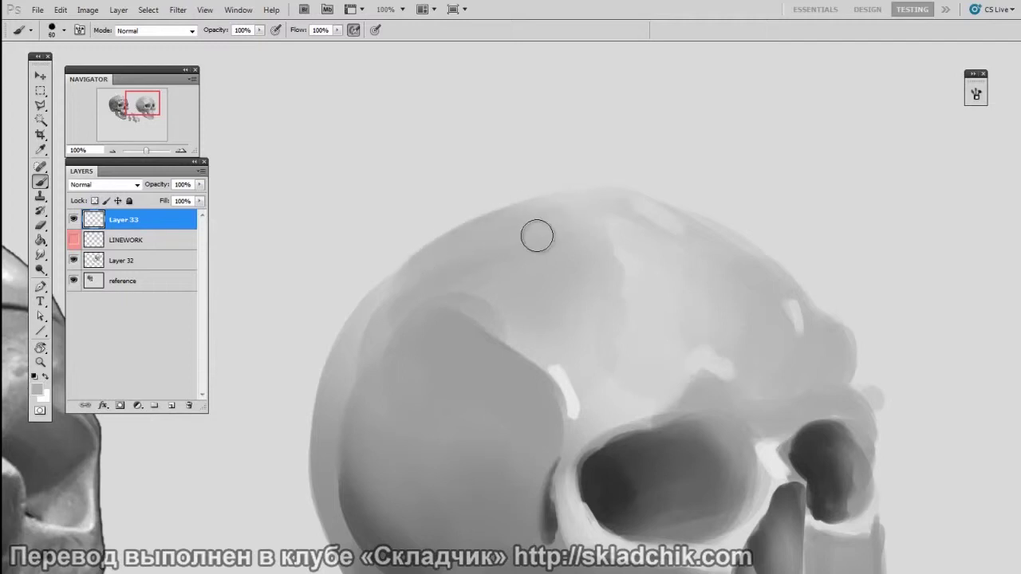
- Blend the grey tone across the upper cranium with a 90 px brush at 200% zoom
mouse_move(439, 258)
left_mouse_down()
mouse_move(585, 177)
mouse_move(597, 376)
left_mouse_up()
key("ctrl+plus")
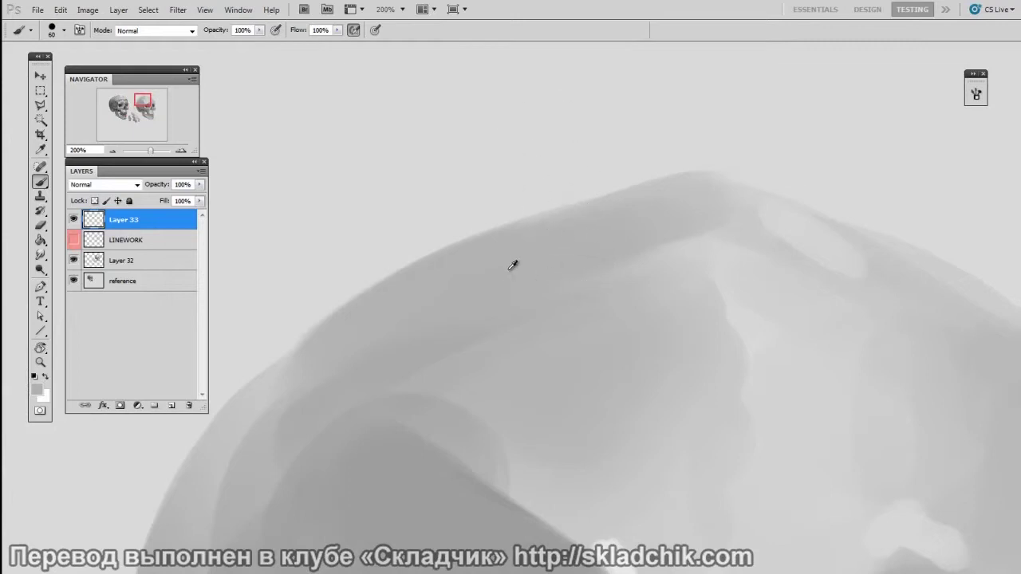
key("bracketright")
key("bracketright")
key("bracketright")
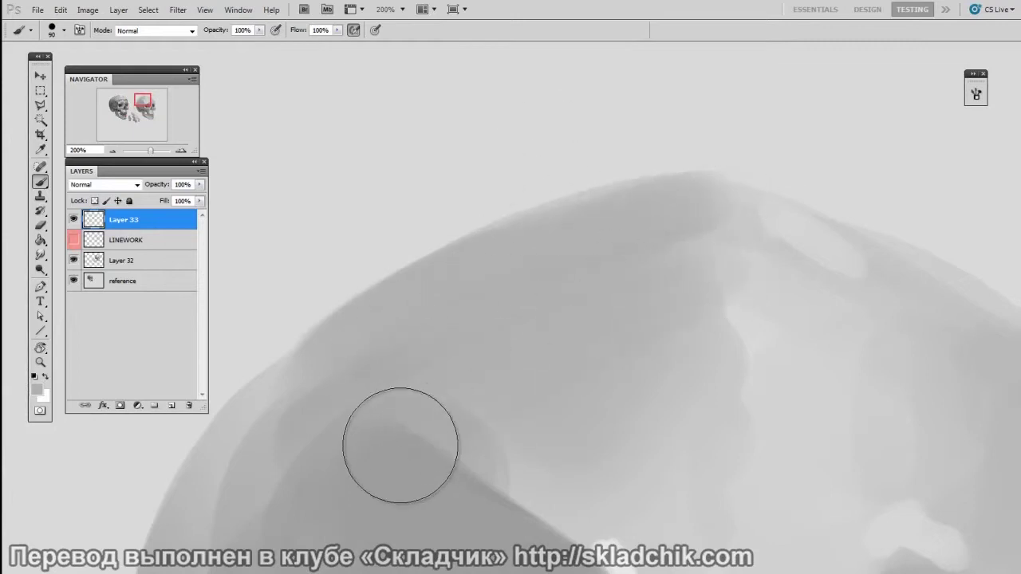
- Sample the background grey and carve a clean edge along the top of the cranium with a 40 px brush
left_click(513, 156, "alt")
key("bracketleft")
key("bracketleft")
key("bracketleft")
key("bracketleft")
key("bracketleft")
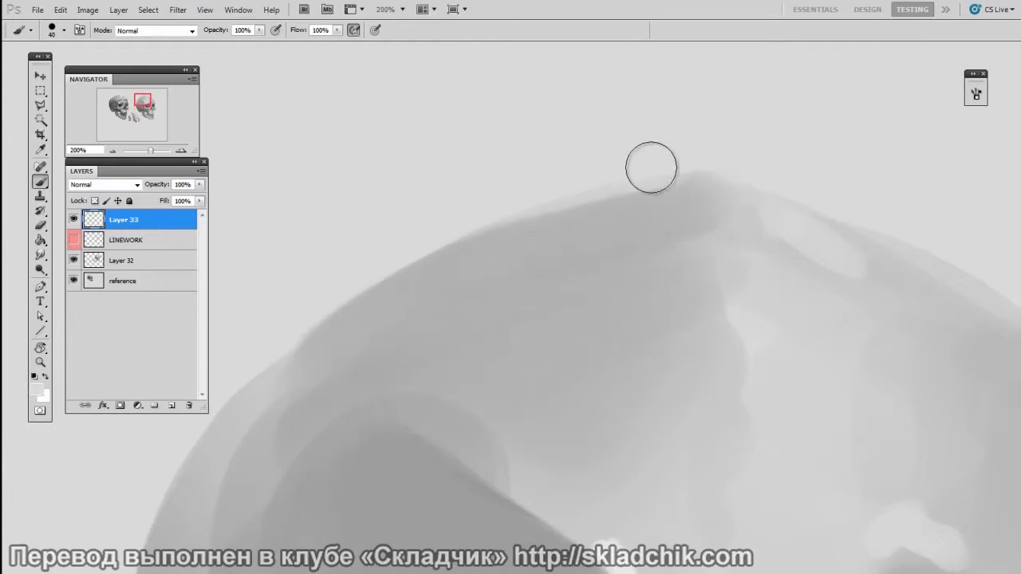
left_click_drag(651, 168, 702, 177)
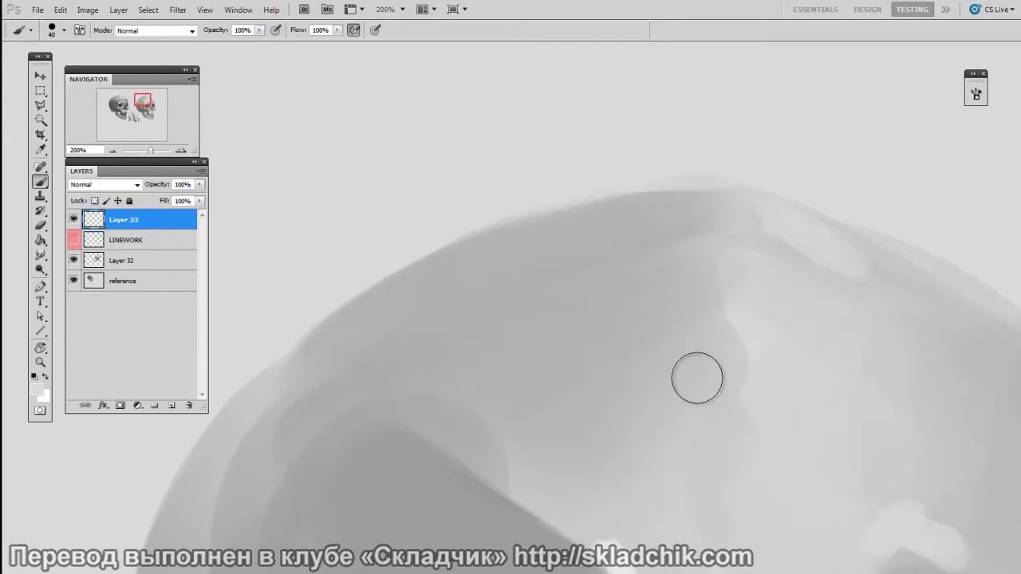
- Hide Layer 33 and show the LINEWORK layer again, with the skull at 66.67% zoom
left_click(74, 220)
left_click(73, 240)
key("ctrl+minus")
key("ctrl+minus")
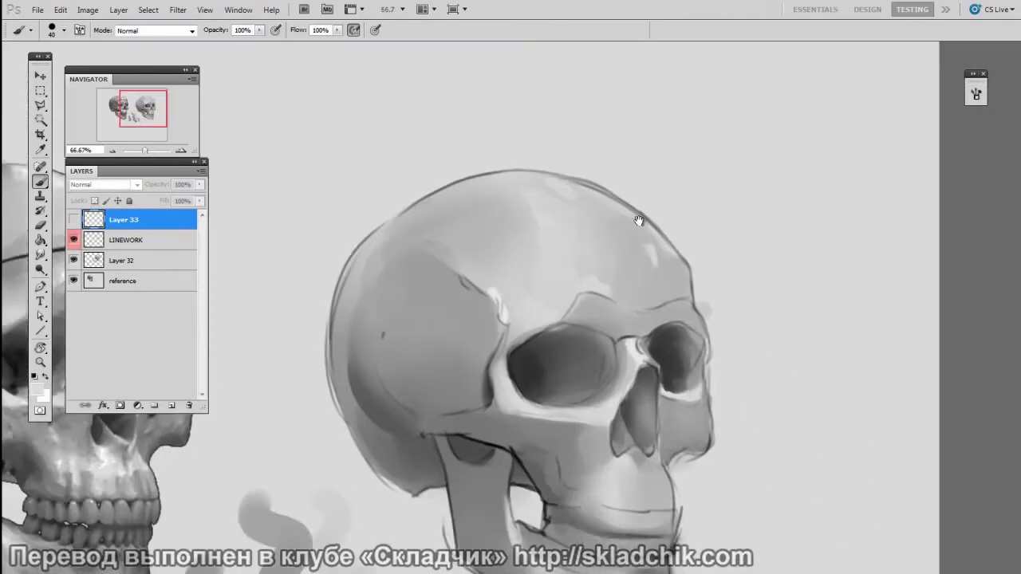
- Add a layer mask to the LINEWORK layer
left_click_drag(780, 396, 813, 389)
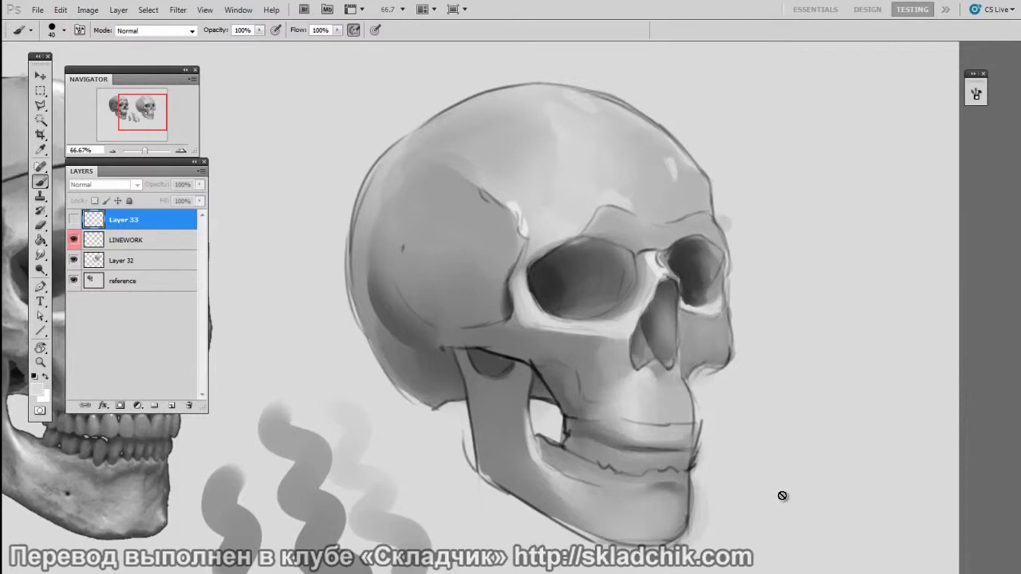
left_click(136, 240)
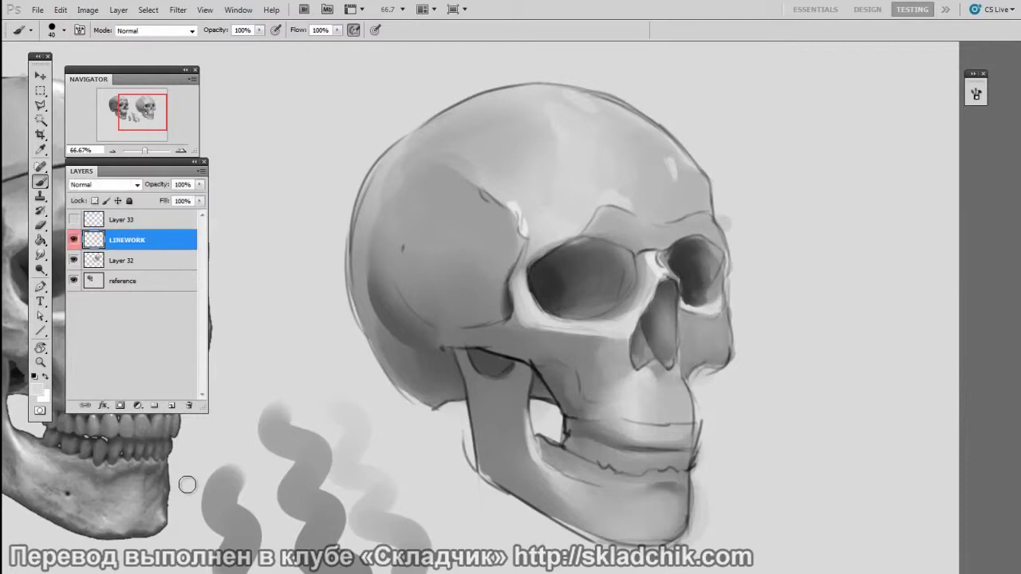
left_click(120, 405)
- Paint black on the LINEWORK mask with a 125 px brush to hide the outline around the cranium
scroll(620, 232, "up", 2)
key("x")
key("bracketright")
key("bracketright")
key("bracketright")
key("bracketright")
key("bracketright")
key("bracketright")
key("bracketright")
mouse_move(396, 198)
left_mouse_down()
mouse_move(406, 183)
mouse_move(613, 146)
left_mouse_up()
key("bracketright")
key("x")
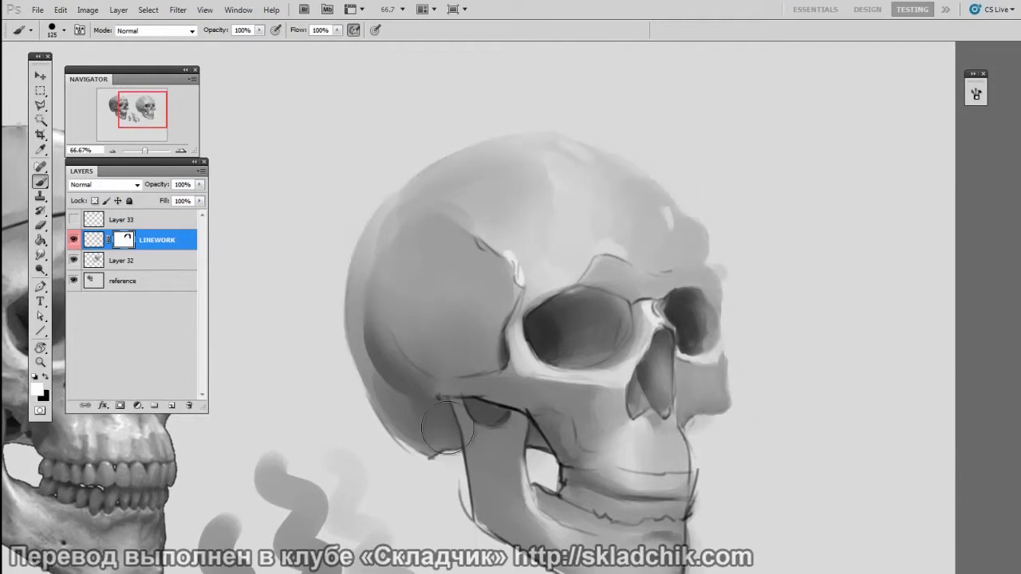
- Paint white on the LINEWORK mask with a brush enlarged to 175 px to bring back the cranium outline
left_click_drag(359, 356, 708, 170)
key("bracketright")
mouse_move(582, 154)
left_mouse_down()
mouse_move(742, 337)
mouse_move(714, 269)
mouse_move(722, 368)
mouse_move(702, 265)
mouse_move(676, 376)
mouse_move(671, 246)
left_mouse_up()
left_click_drag(334, 319, 377, 244)
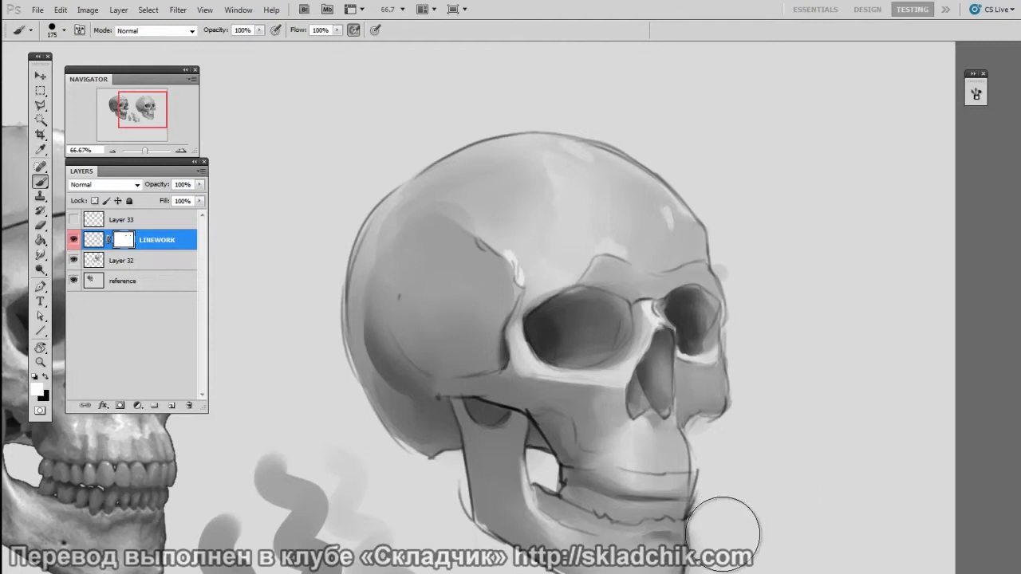
- Try masking the brow and temple lines with a smaller brush, and restore them with white at 175 px
key("bracketleft")
key("bracketleft")
key("bracketleft")
key("bracketleft")
key("bracketleft")
key("bracketleft")
key("bracketleft")
key("x")
mouse_move(606, 271)
left_mouse_down()
mouse_move(641, 255)
mouse_move(621, 284)
left_mouse_up()
key("bracketright")
key("bracketright")
key("bracketright")
key("bracketright")
key("bracketright")
key("bracketright")
key("bracketright")
left_click_drag(520, 284, 503, 342)
key("x")
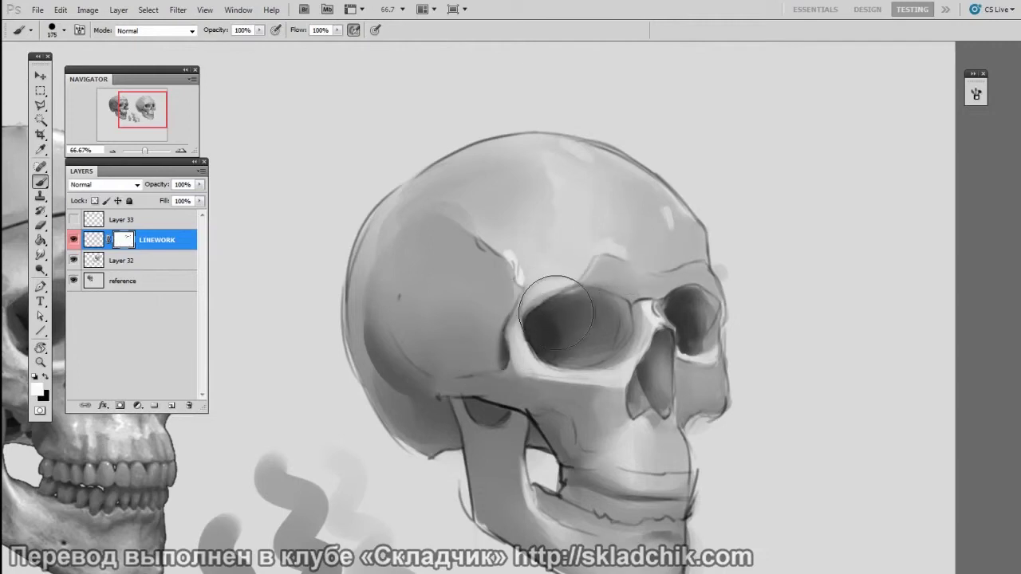
- Fade the outline along the back of the cranium by painting black on the LINEWORK mask with a 70 px brush
key("ctrl+plus")
left_click_drag(745, 149, 697, 273)
key("ctrl+plus")
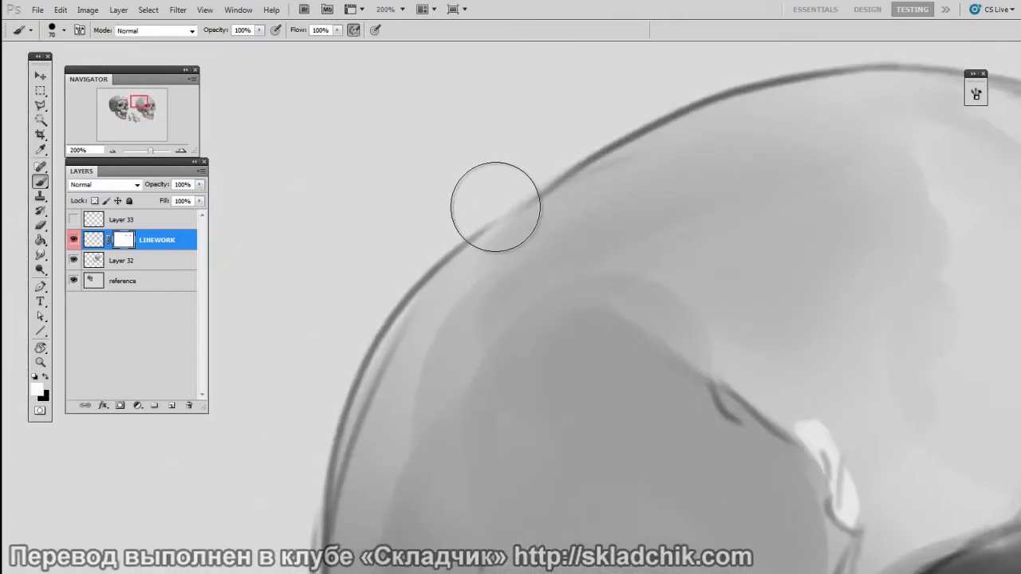
key("x")
left_click_drag(445, 246, 351, 434)
- Create a new layer and place it directly beneath LINEWORK
left_click(93, 240)
key("ctrl+shift+alt+n")
left_click_drag(146, 246, 146, 275)
- Paint the back edge of the cranium with a 30 px brush, and trim it with the sampled background grey at 25 px
key("bracketleft")
key("bracketleft")
key("bracketleft")
key("bracketleft")
left_click_drag(351, 446, 475, 249)
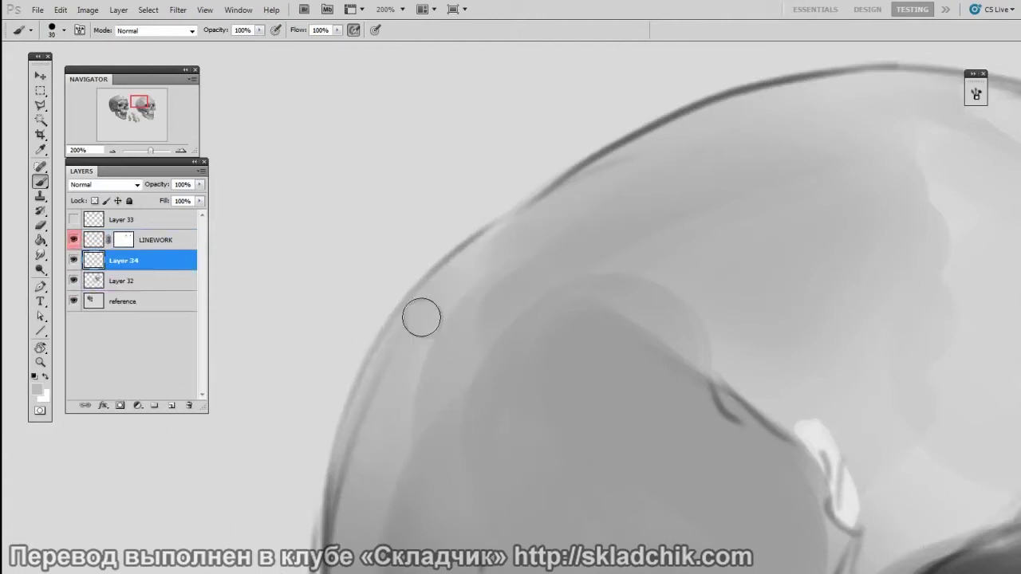
left_click(348, 329, "alt")
key("bracketleft")
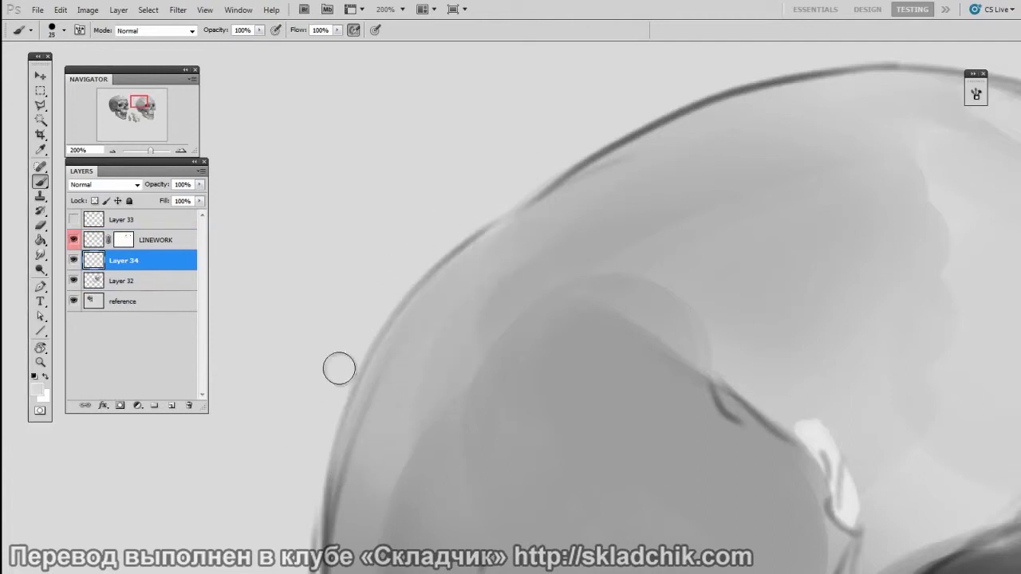
- Mask out more of the upper back outline on the LINEWORK mask using black and a 40 px brush
left_click(126, 241)
key("d")
key("bracketright")
key("ctrl+z")
key("bracketright")
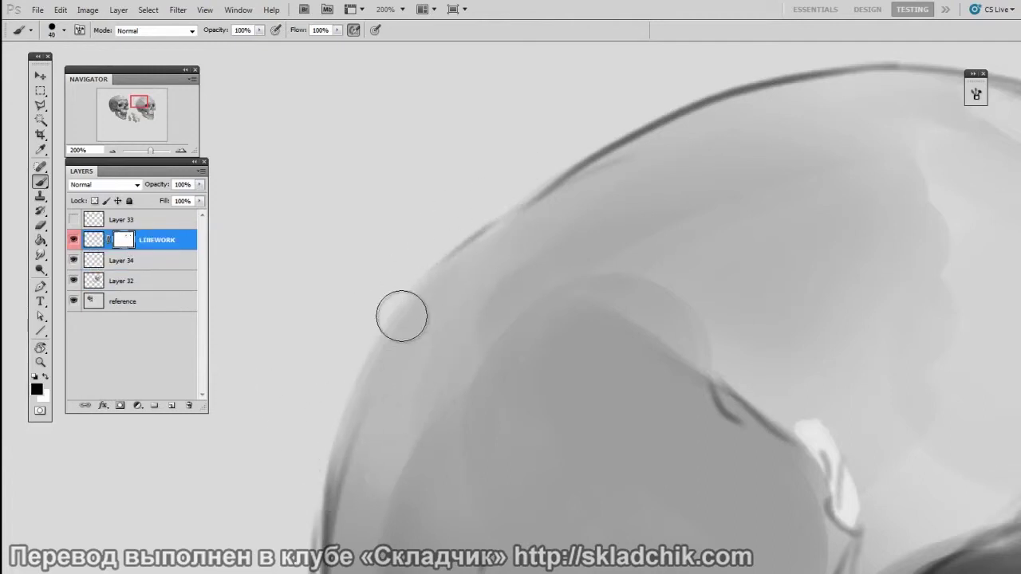
- On Layer 34, redefine the back contour of the cranium with sampled skull and background greys
left_click(124, 261)
left_click(430, 341, "alt")
key("bracketleft")
key("bracketleft")
left_click_drag(339, 499, 506, 242)
left_click(364, 318, "alt")
left_click_drag(310, 444, 478, 205)
left_click_drag(324, 414, 528, 174)
- Sample darker greys from the cranium and blend the side shading into the upper skull with a 70 px brush
left_click(354, 447, "alt")
key("bracketright")
key("bracketright")
key("bracketright")
left_click(437, 436, "alt")
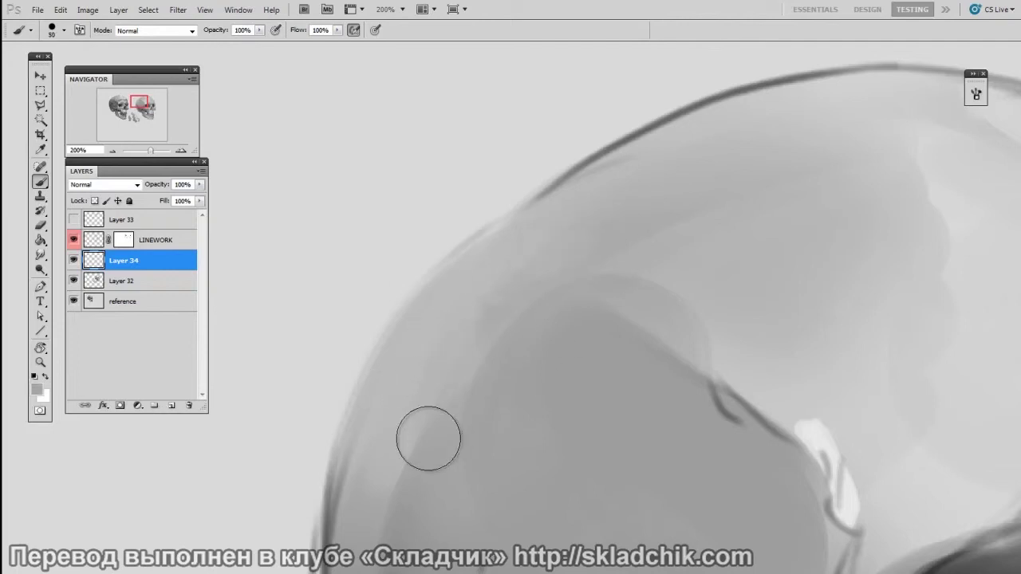
key("bracketright")
key("bracketright")
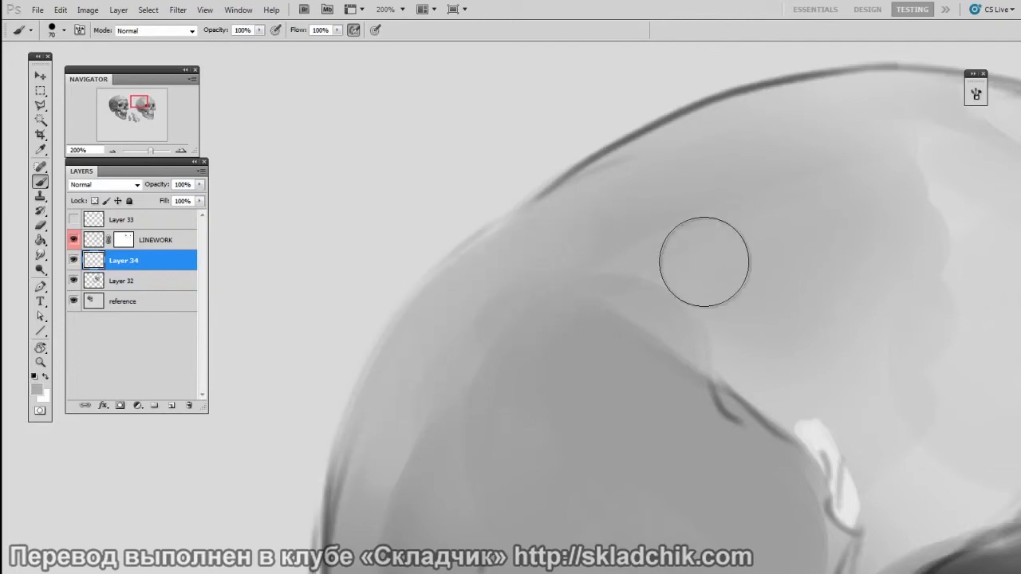
left_click_drag(577, 282, 628, 216)
- Hide further stretches of the rear and upper cranium outline with black on the LINEWORK mask, reducing the brush to 45 px
left_click(124, 239)
left_click(366, 453)
key("bracketleft")
key("bracketleft")
key("bracketleft")
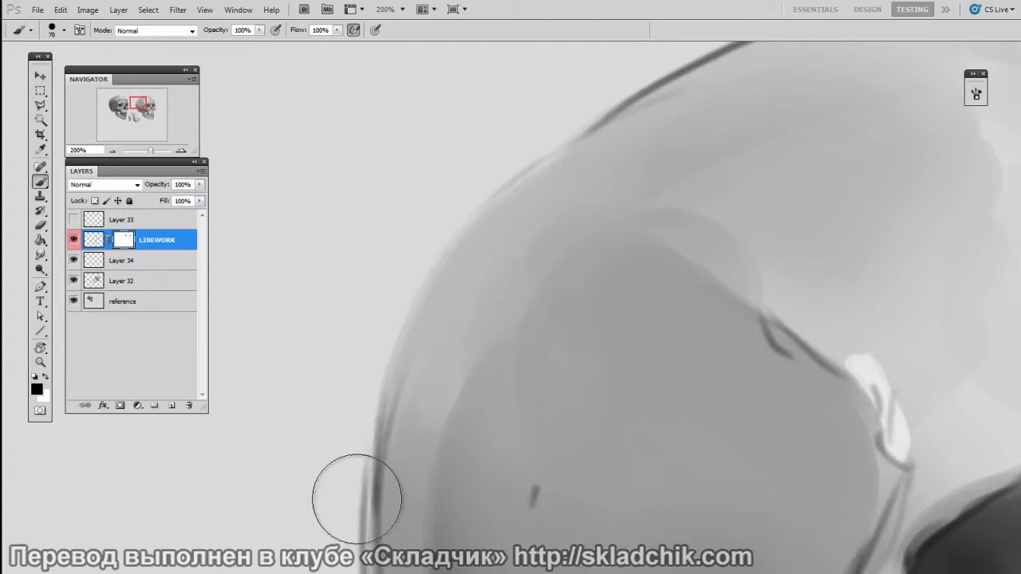
left_click_drag(496, 178, 611, 115)
left_click_drag(647, 148, 586, 235)
left_click_drag(581, 176, 707, 127)
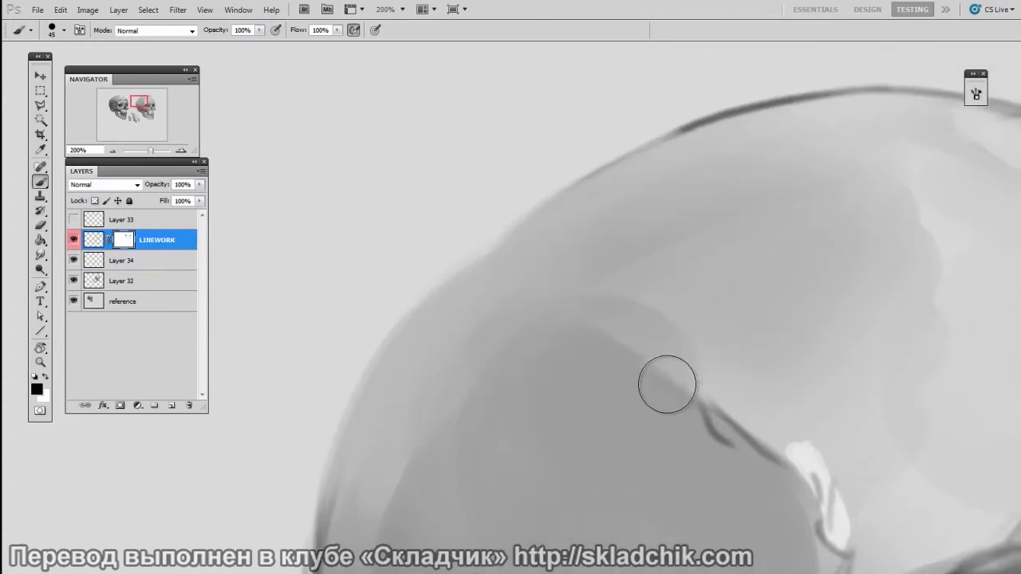
- On Layer 34, refine the cranium's upper back edge using sampled greys and a 35 px brush
left_click(125, 267)
left_click(449, 350, "alt")
key("bracketleft")
key("bracketleft")
left_click_drag(372, 423, 564, 212)
left_click_drag(420, 371, 651, 174)
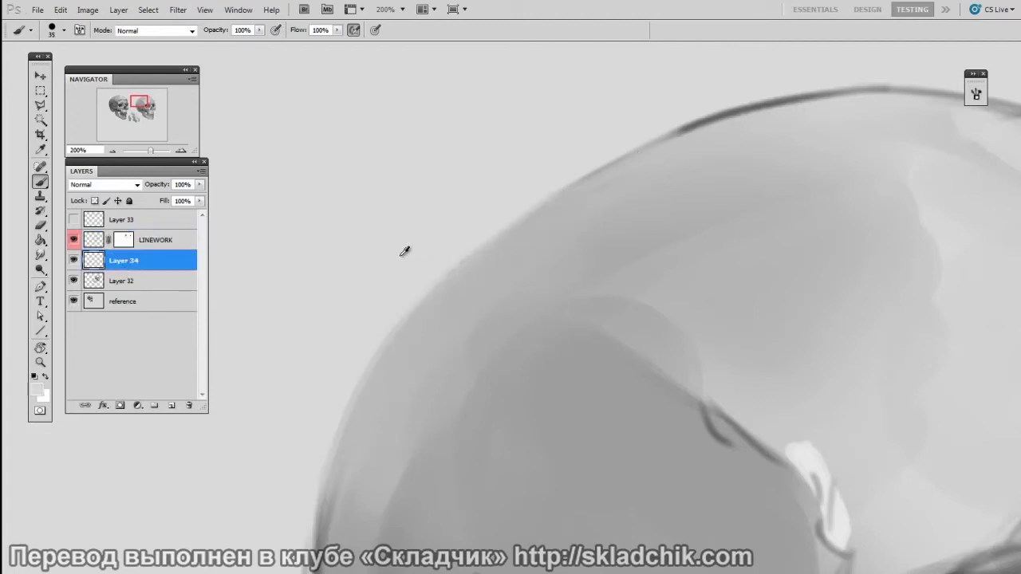
- Enlarge the brush to 70 px and check the reworked cranium edge at 66.67% zoom
key("bracketright")
key("bracketright")
key("bracketright")
key("bracketright")
key("ctrl+minus")
left_click_drag(692, 351, 673, 434)
key("ctrl+minus")
left_click_drag(666, 365, 652, 332)
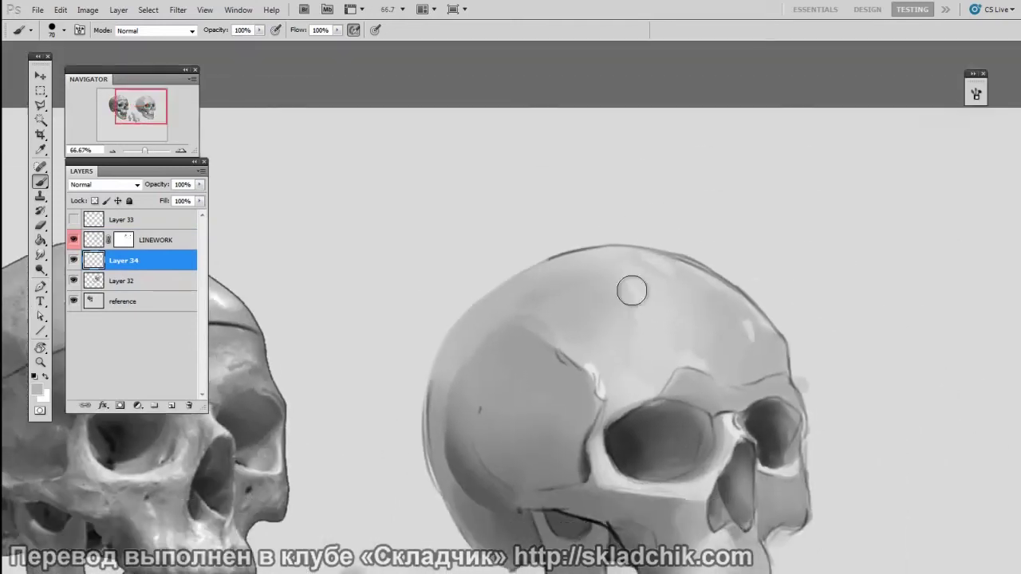